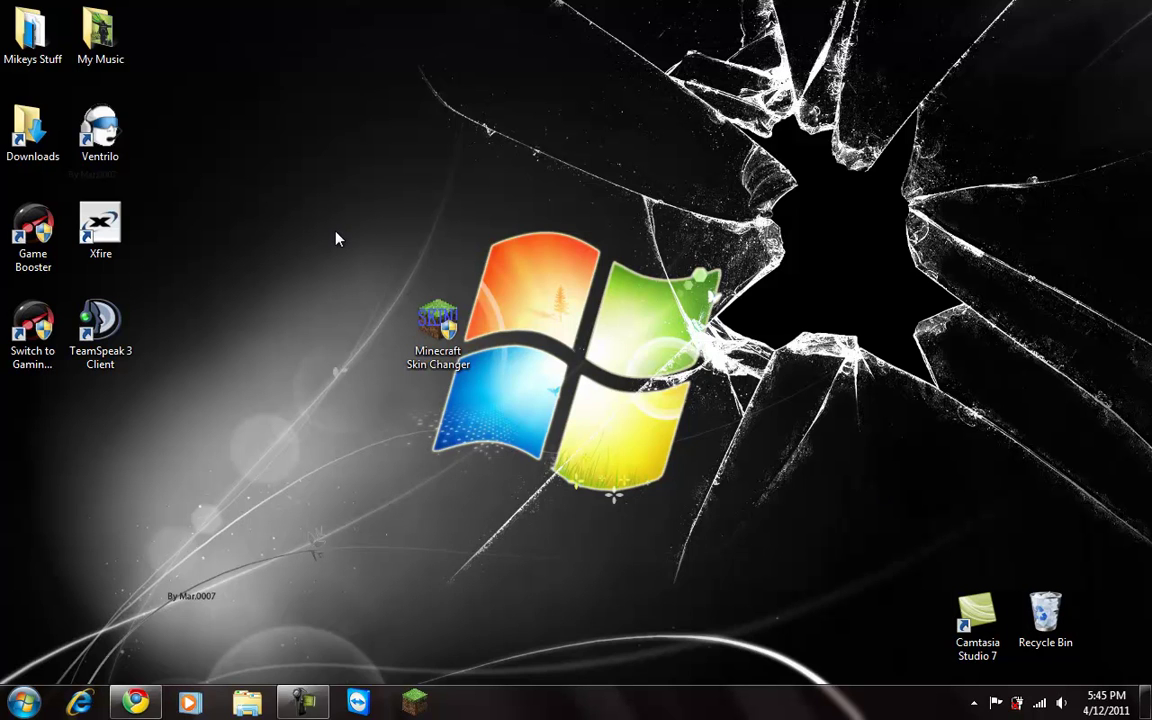
{"action": "left_click_drag", "start_coordinate": [352, 245], "coordinate": [558, 440]}
{"action": "left_click_drag", "start_coordinate": [447, 313], "coordinate": [448, 232]}
{"action": "left_click", "coordinate": [480, 402]}
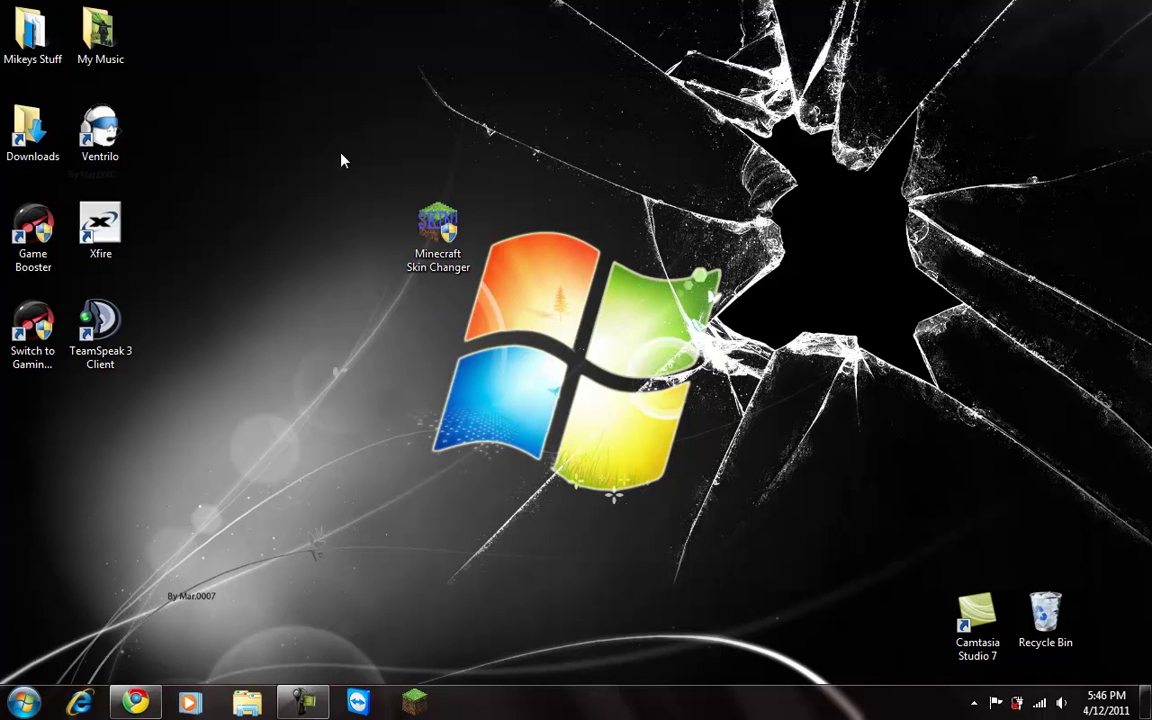
{"action": "left_click_drag", "start_coordinate": [342, 160], "coordinate": [520, 370]}
{"action": "left_click", "coordinate": [520, 370]}
{"action": "left_click_drag", "start_coordinate": [438, 232], "coordinate": [438, 327]}
{"action": "left_click", "coordinate": [470, 392]}
Launch Minecraft Skin Changer from the desktop and move its console window clear of the desktop icons.
{"action": "double_click", "coordinate": [450, 355]}
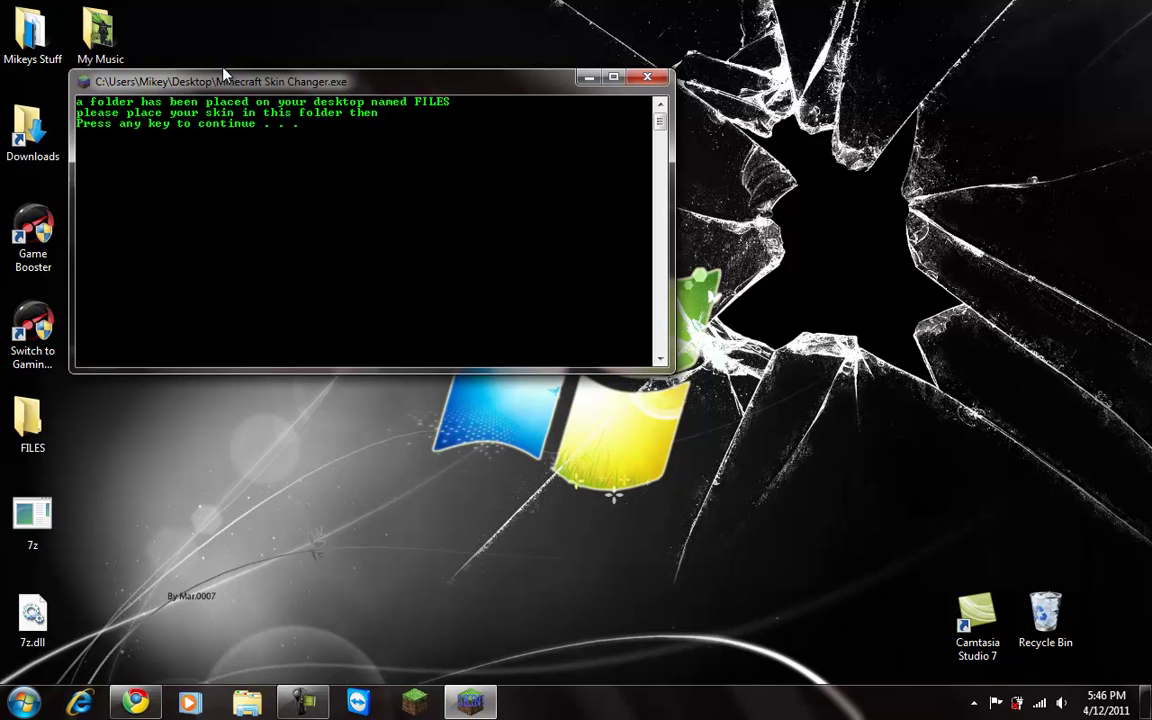
{"action": "left_click_drag", "start_coordinate": [244, 86], "coordinate": [484, 193]}
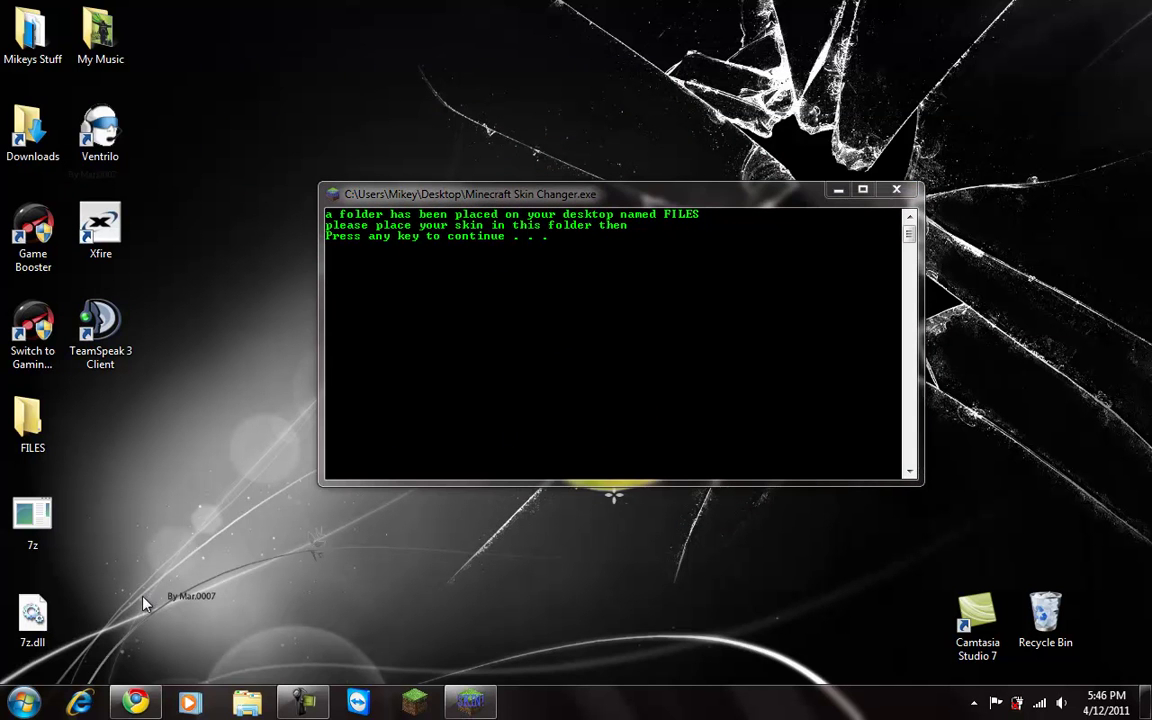
{"action": "left_click", "coordinate": [225, 570]}
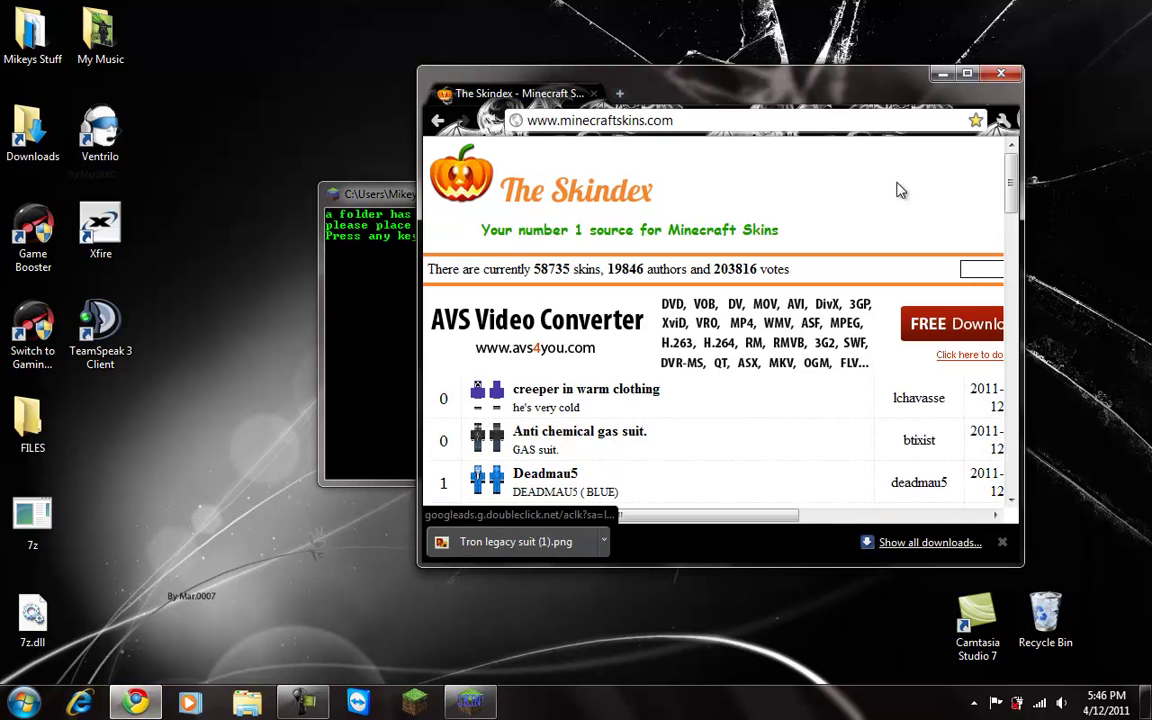
Switch to The Skindex in Chrome, maximize the browser window and dismiss the downloads bar.
{"action": "left_click", "coordinate": [967, 73]}
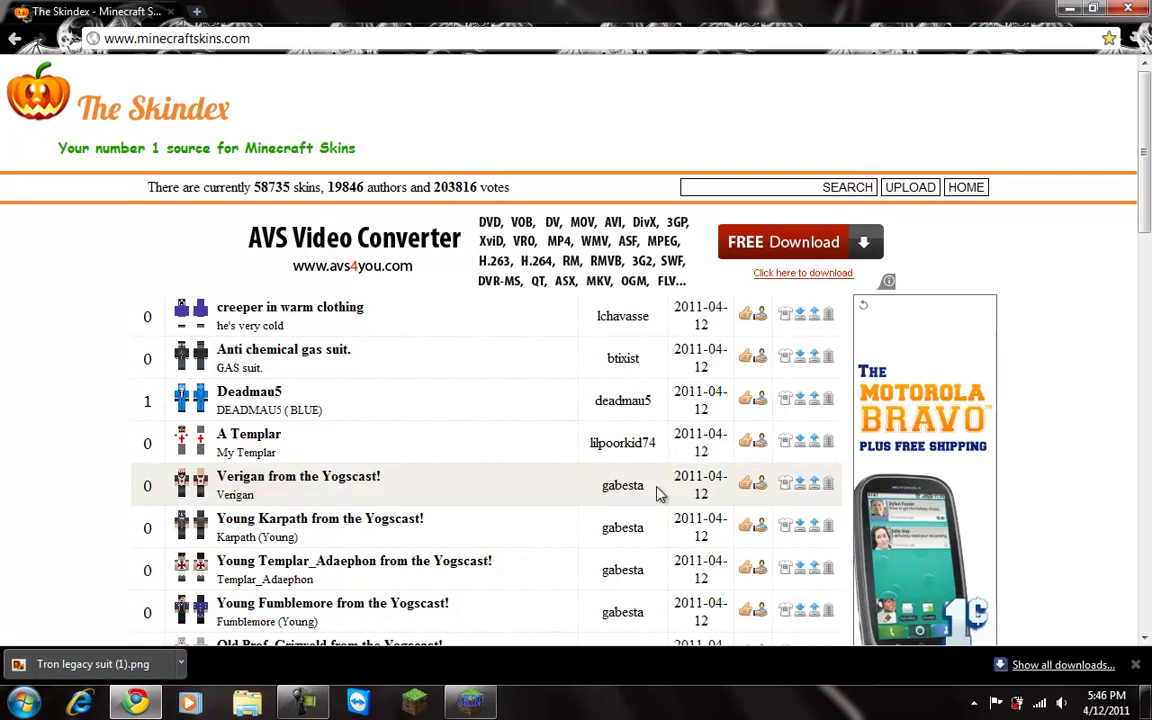
{"action": "left_click", "coordinate": [1135, 665]}
{"action": "mouse_move", "coordinate": [1148, 190]}
{"action": "left_mouse_down"}
{"action": "mouse_move", "coordinate": [1148, 205]}
{"action": "mouse_move", "coordinate": [1148, 190]}
{"action": "left_mouse_up"}
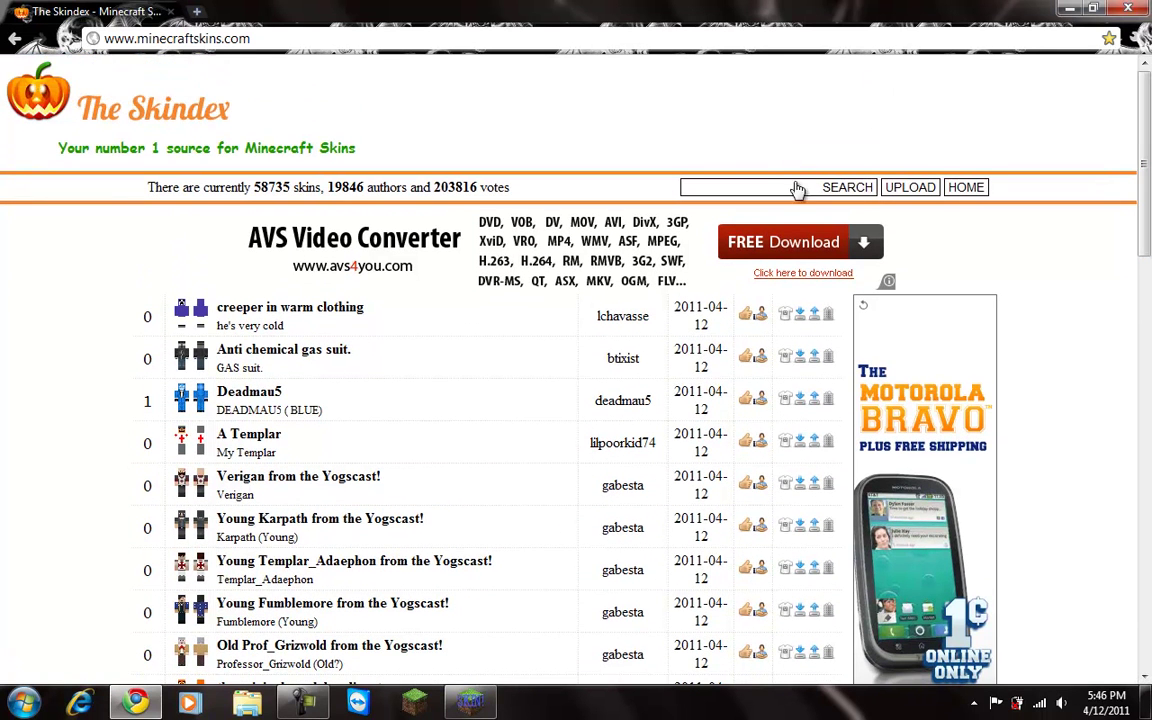
{"action": "left_click_drag", "start_coordinate": [1148, 245], "coordinate": [1150, 195]}
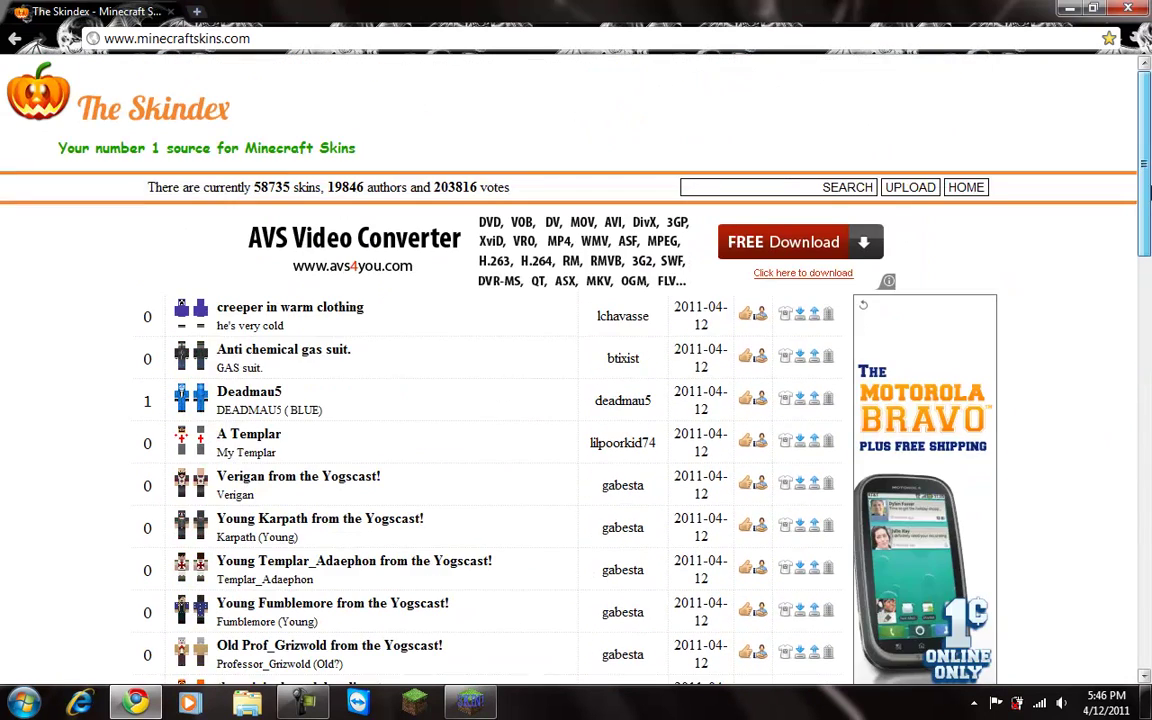
Search The Skindex for "ghost" skins.
{"action": "left_click", "coordinate": [782, 190]}
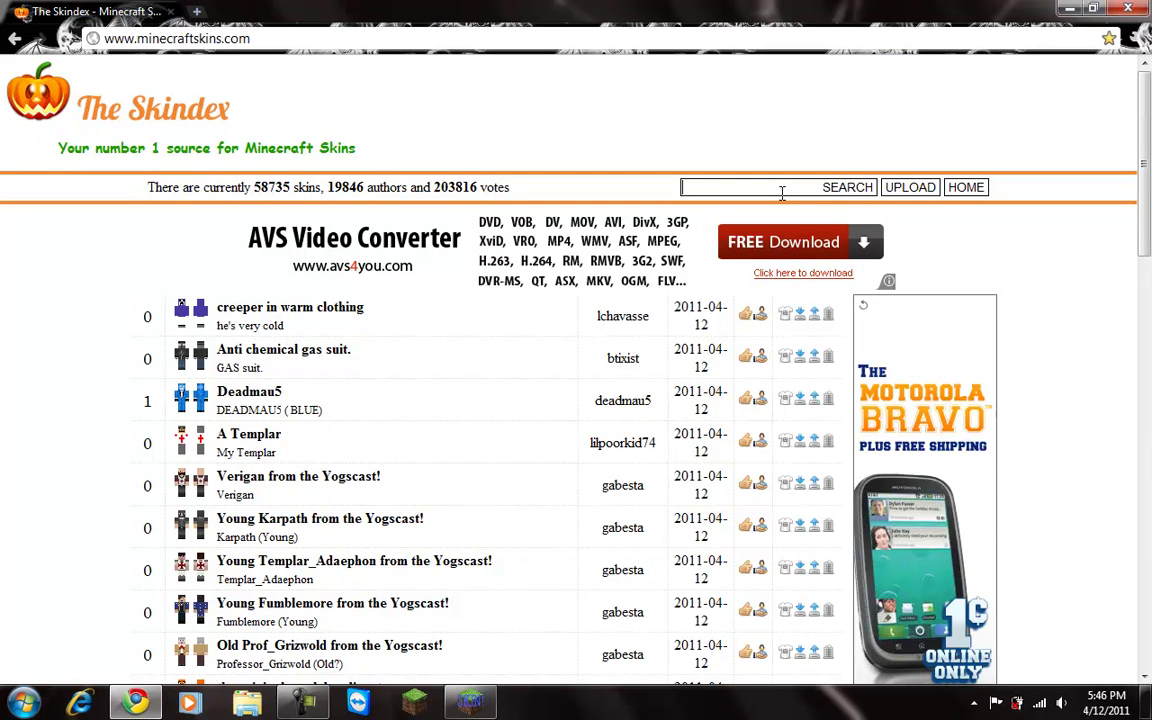
{"action": "type", "text": "ghost"}
{"action": "key", "text": "Return"}
Preview the Ghost MW2 skin described as "Blow the door Roach!" in the results, close the preview and download the skin.
{"action": "left_click_drag", "start_coordinate": [1147, 140], "coordinate": [1129, 263]}
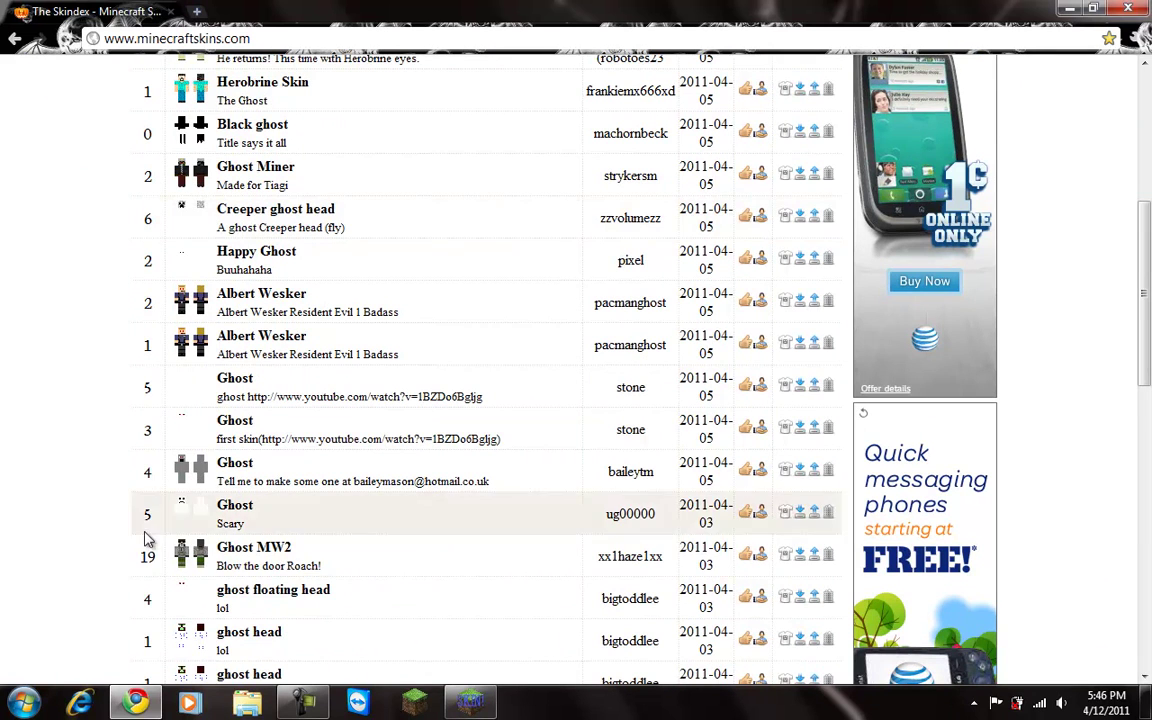
{"action": "left_click", "coordinate": [205, 565]}
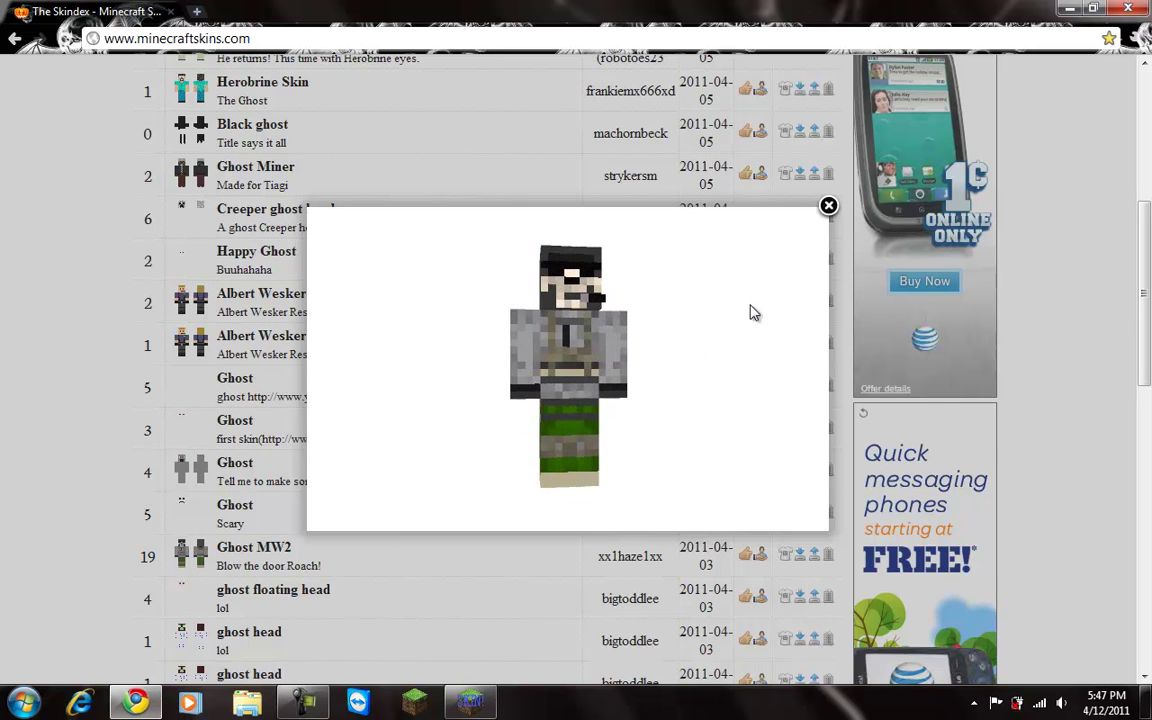
{"action": "left_click", "coordinate": [828, 206]}
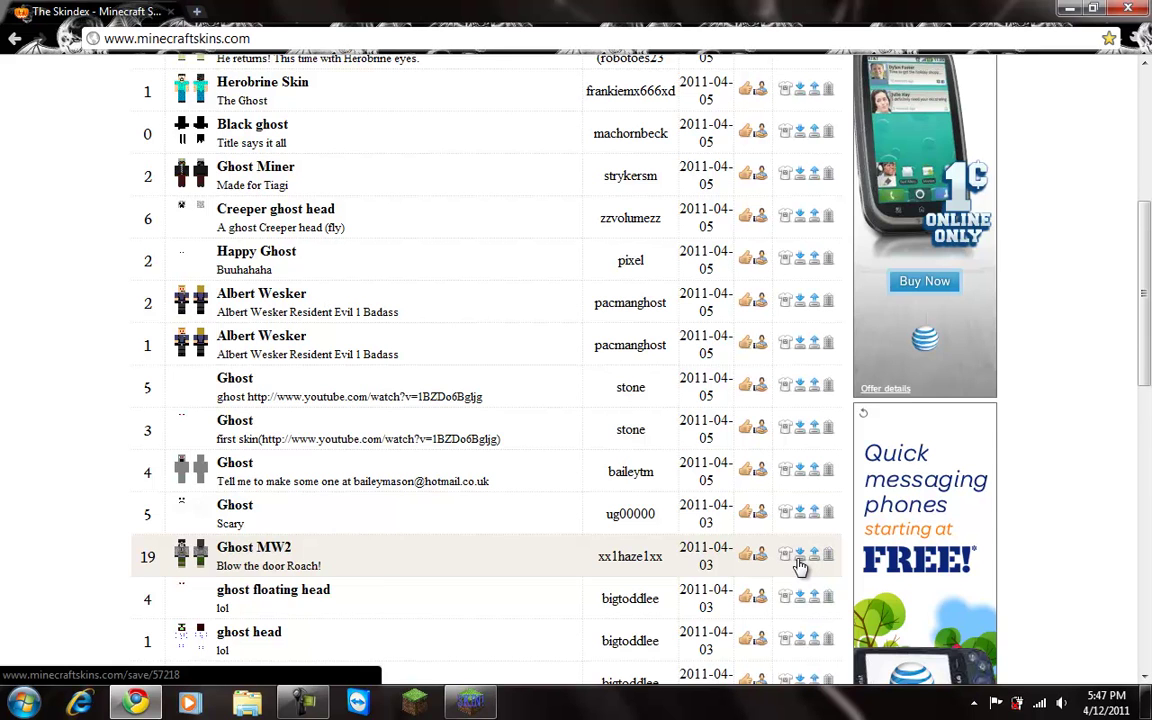
{"action": "left_click", "coordinate": [800, 566]}
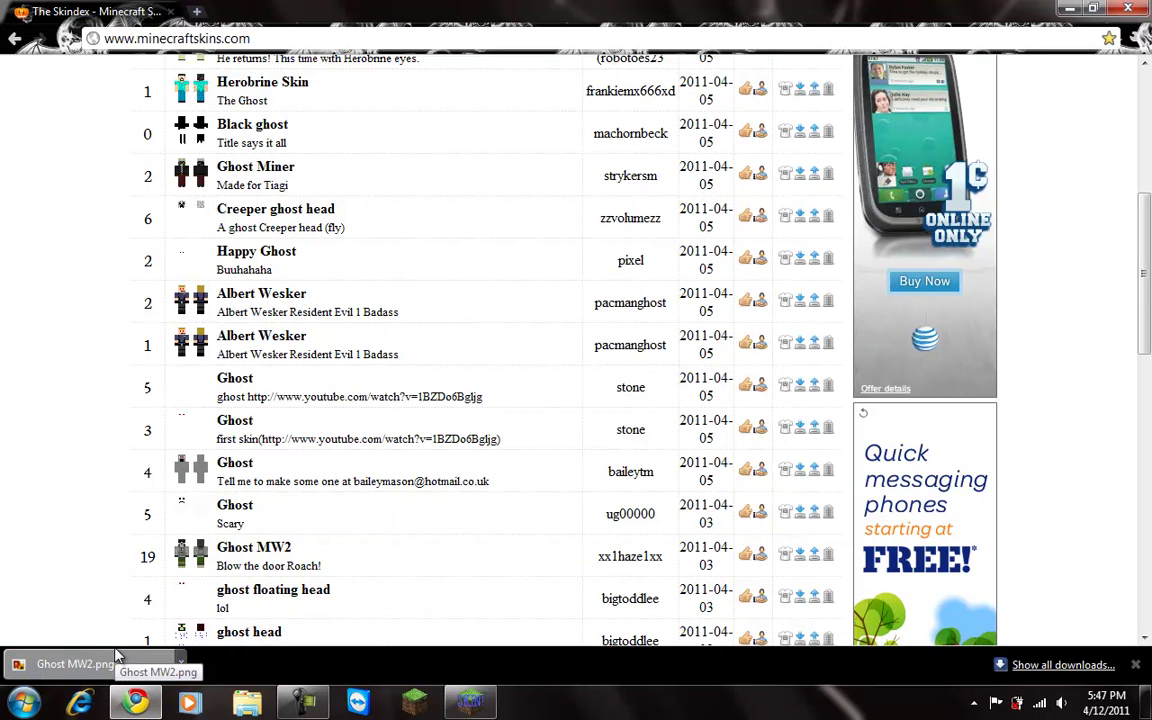
Shrink the browser window, place the downloaded Ghost MW2.png on the desktop and minimize the browser.
{"action": "left_click", "coordinate": [1092, 8]}
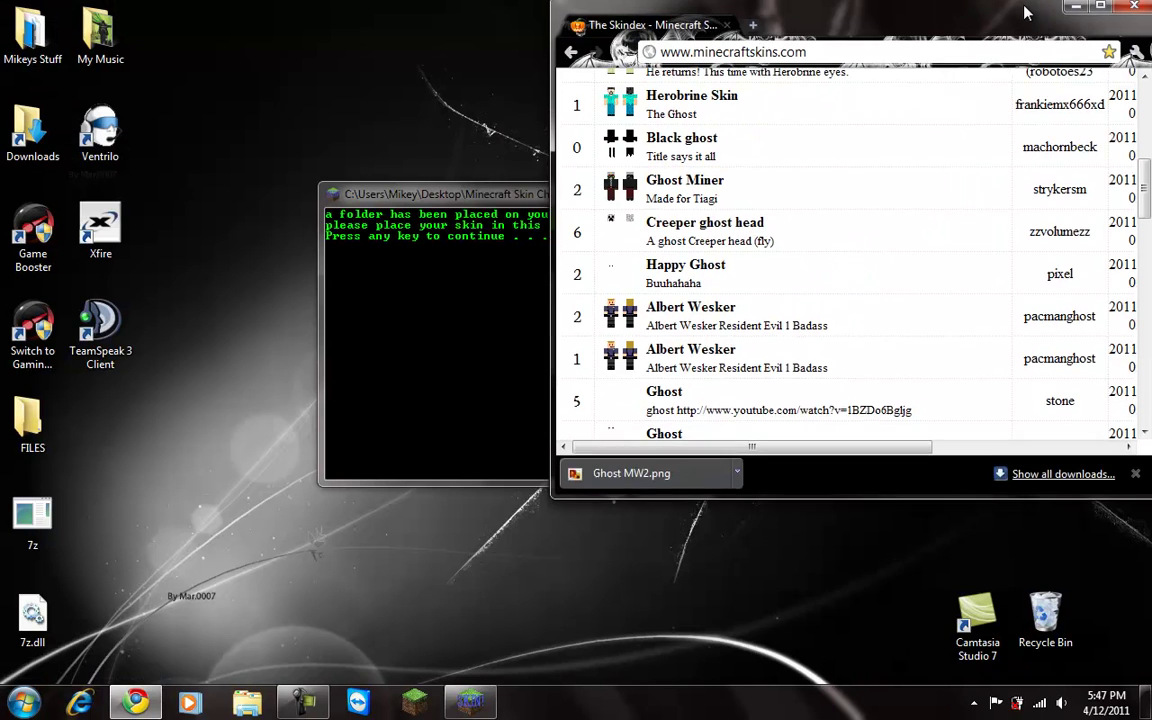
{"action": "left_click_drag", "start_coordinate": [932, 96], "coordinate": [780, 41]}
{"action": "left_click_drag", "start_coordinate": [405, 502], "coordinate": [98, 426]}
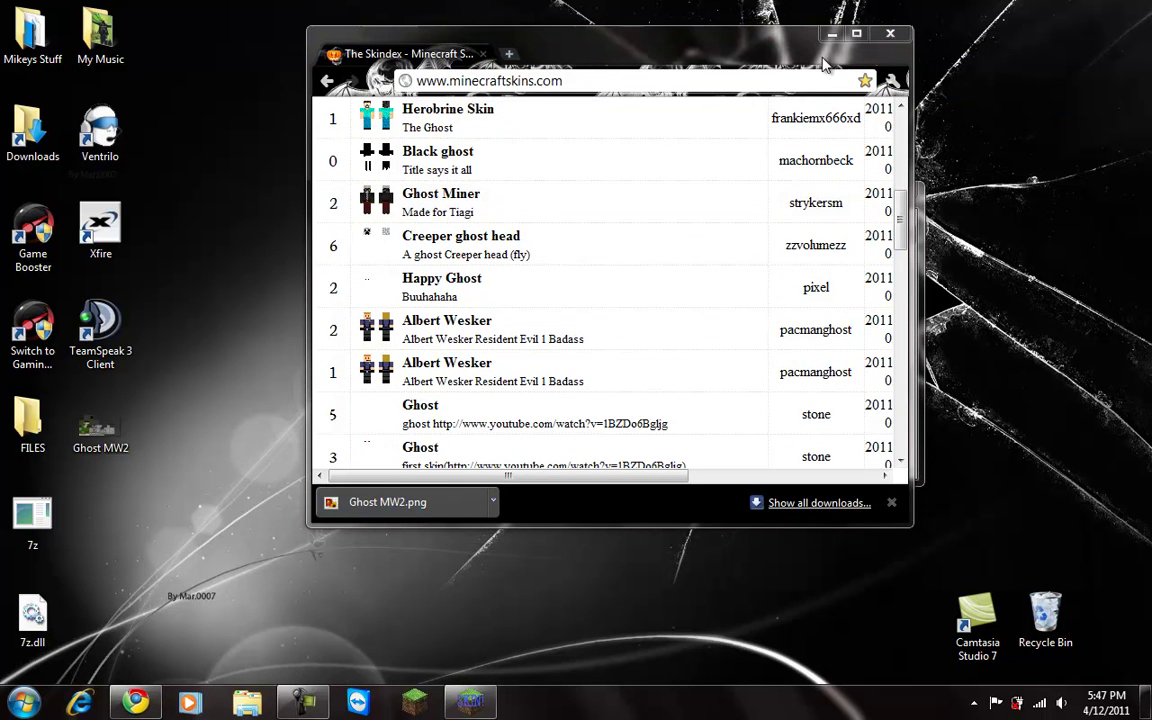
{"action": "left_click", "coordinate": [831, 35]}
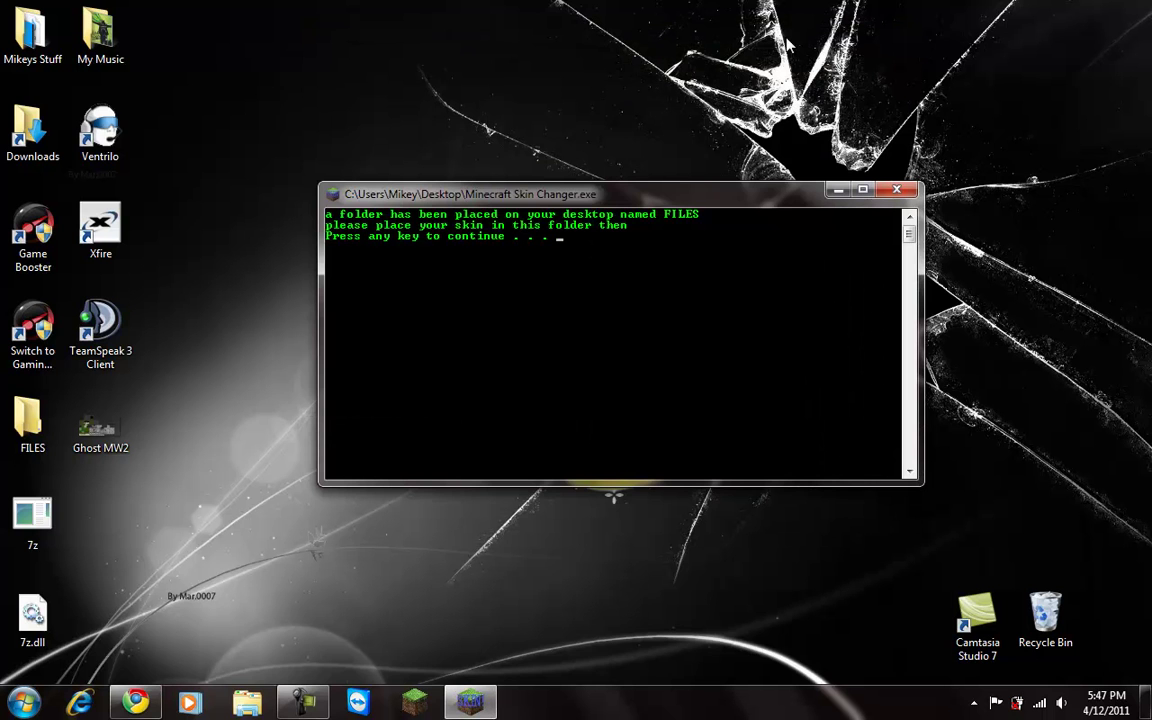
Set the FILES folder and the Ghost MW2 image above the console window and move the image into the folder.
{"action": "left_click_drag", "start_coordinate": [32, 422], "coordinate": [430, 126]}
{"action": "left_click_drag", "start_coordinate": [104, 458], "coordinate": [644, 168]}
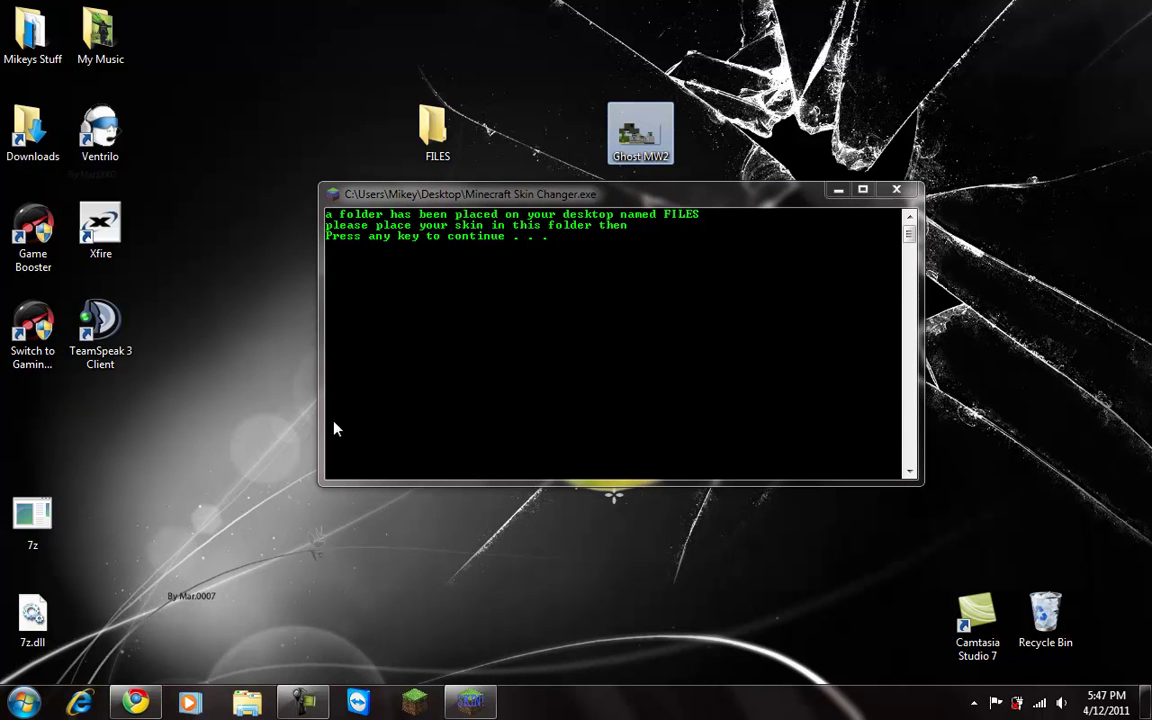
{"action": "left_click", "coordinate": [445, 158]}
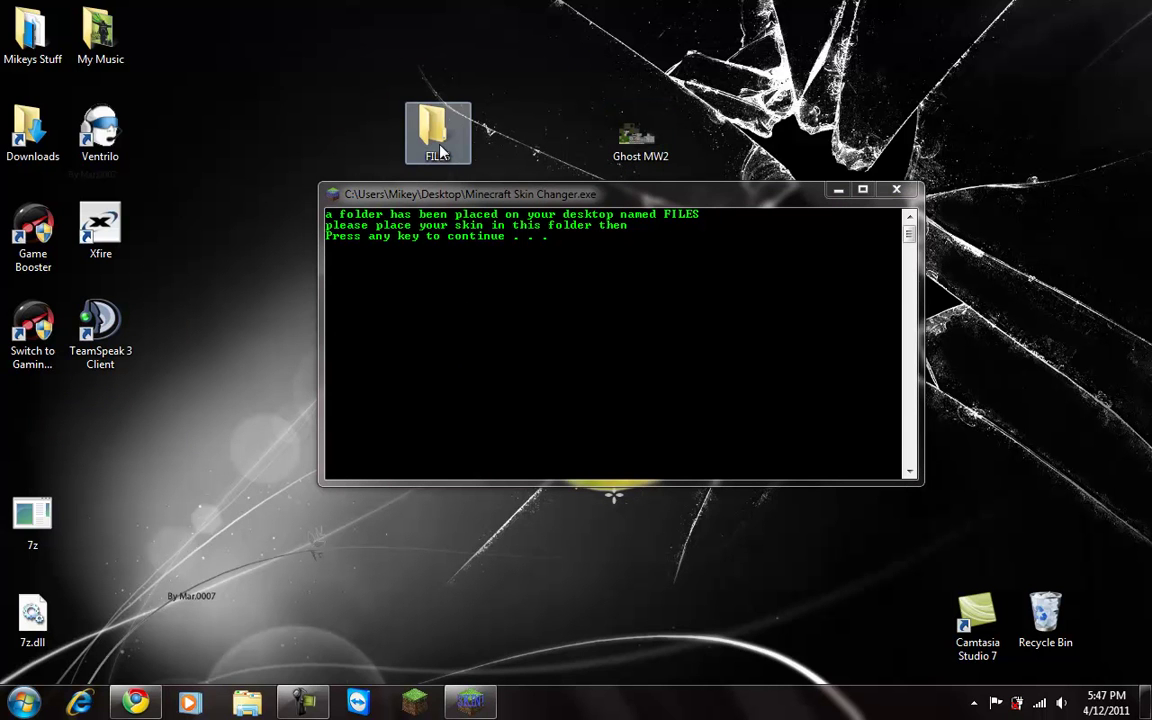
{"action": "left_click", "coordinate": [396, 40]}
{"action": "left_click", "coordinate": [645, 118]}
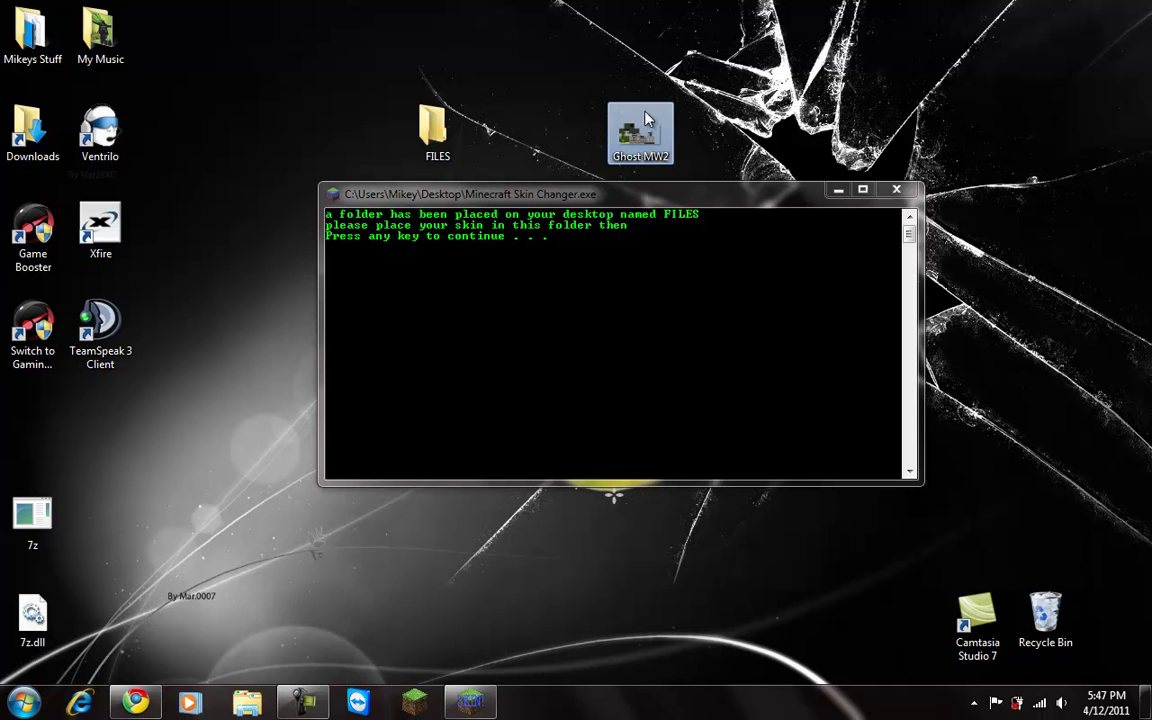
{"action": "left_click_drag", "start_coordinate": [645, 118], "coordinate": [450, 123]}
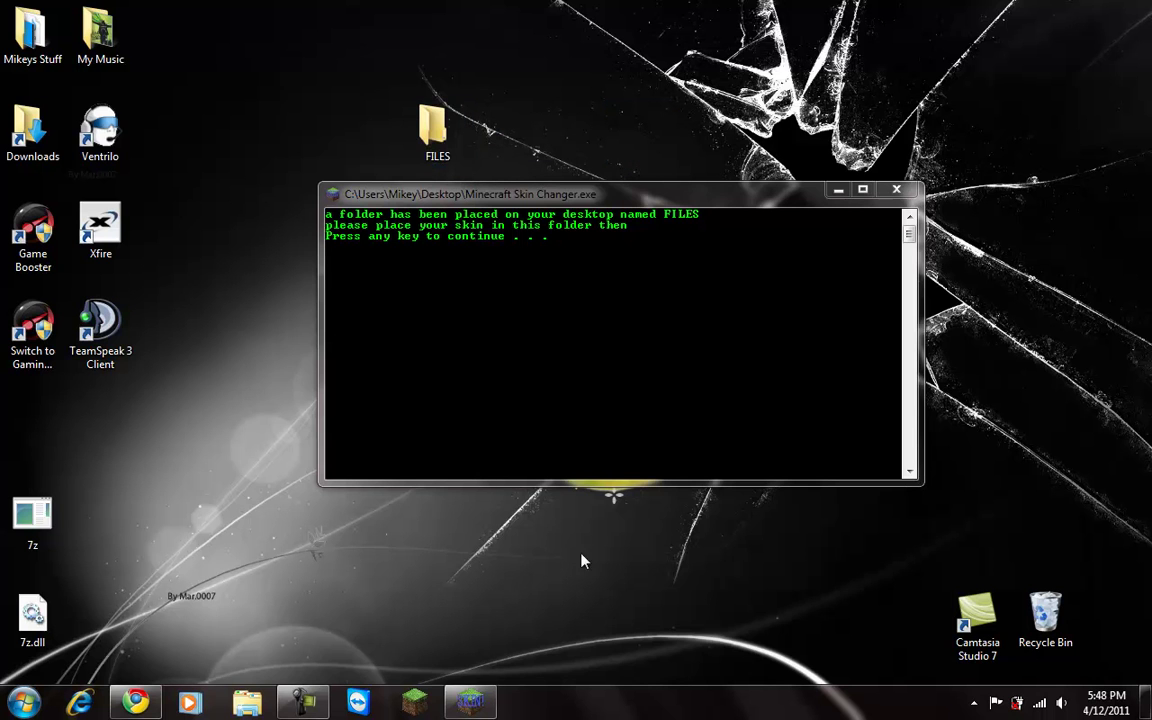
Continue the Minecraft Skin Changer console to apply the skin and exit the program.
{"action": "left_click", "coordinate": [575, 282]}
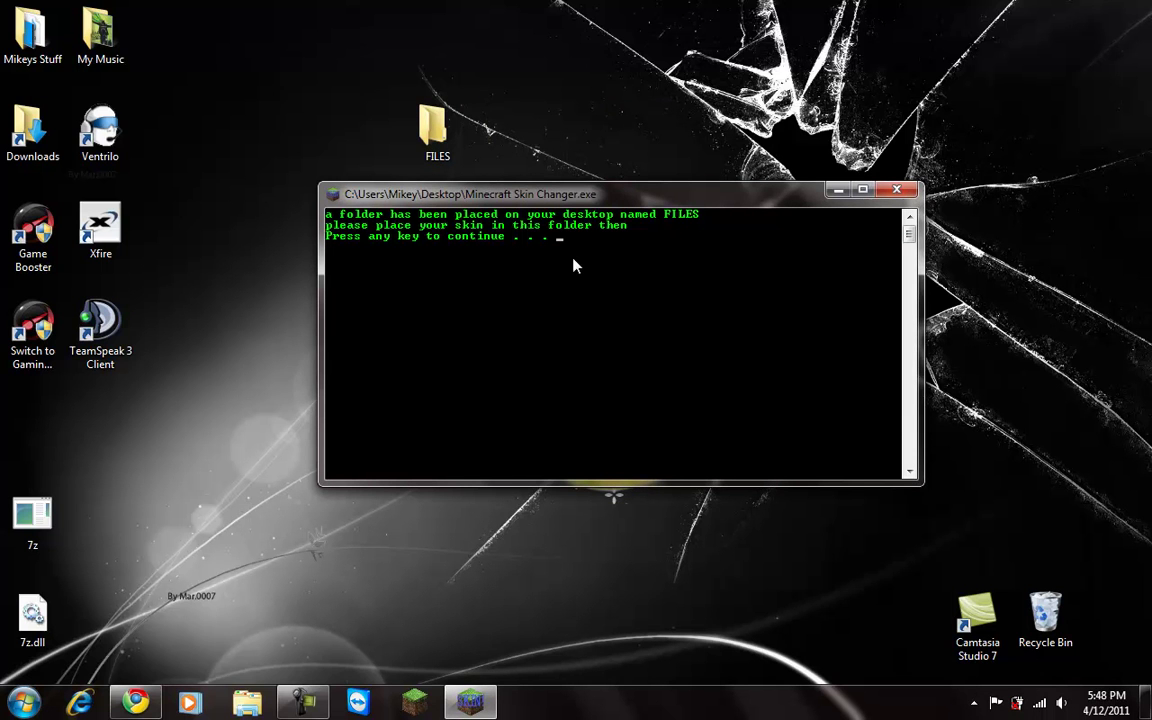
{"action": "key", "text": "Return"}
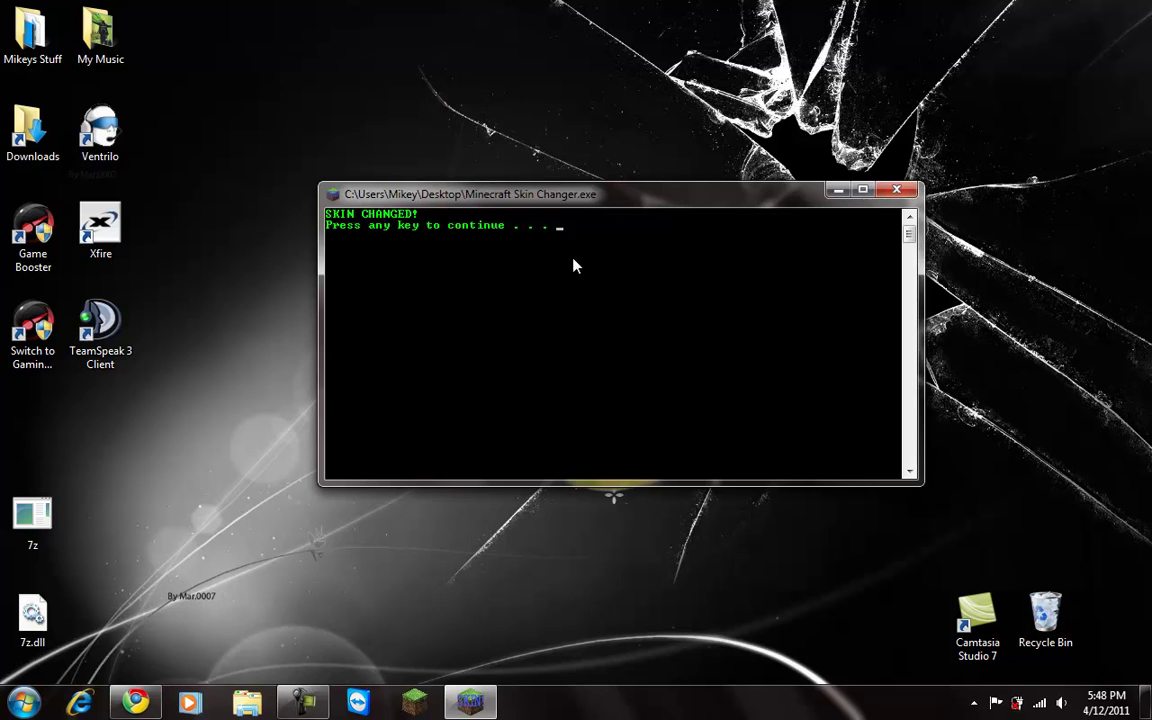
{"action": "key", "text": "Return"}
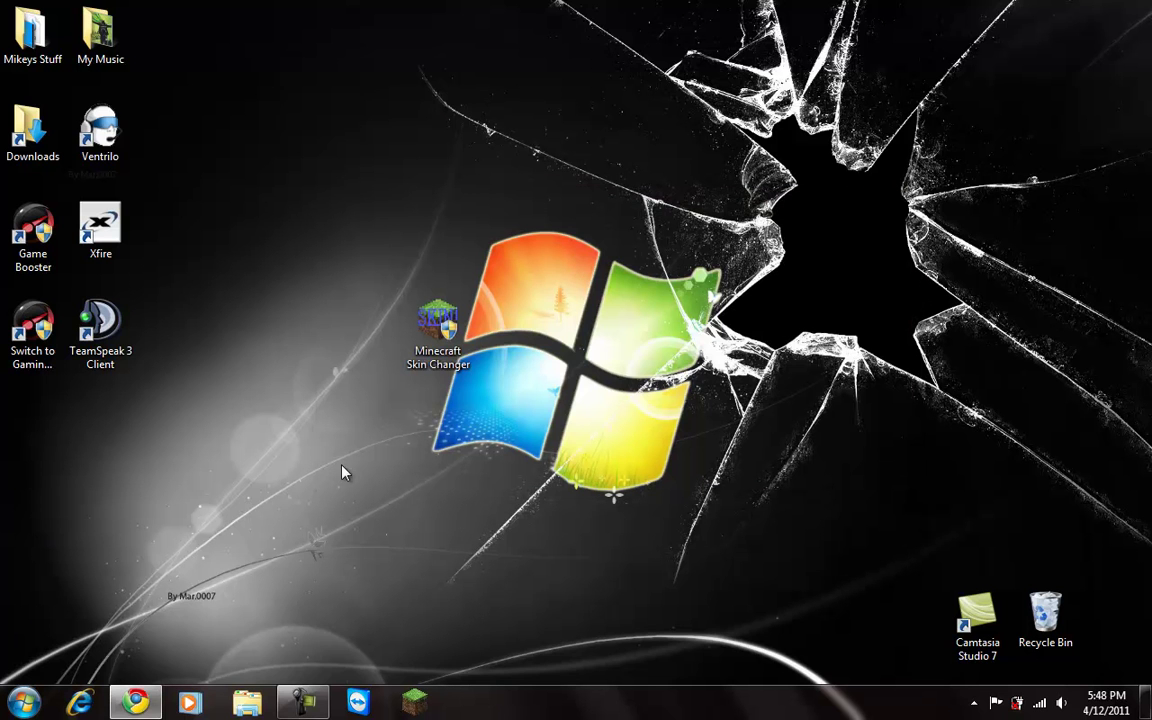
Launch Minecraft, attempt to log in, start it in offline mode and maximize the game window.
{"action": "left_click", "coordinate": [416, 701]}
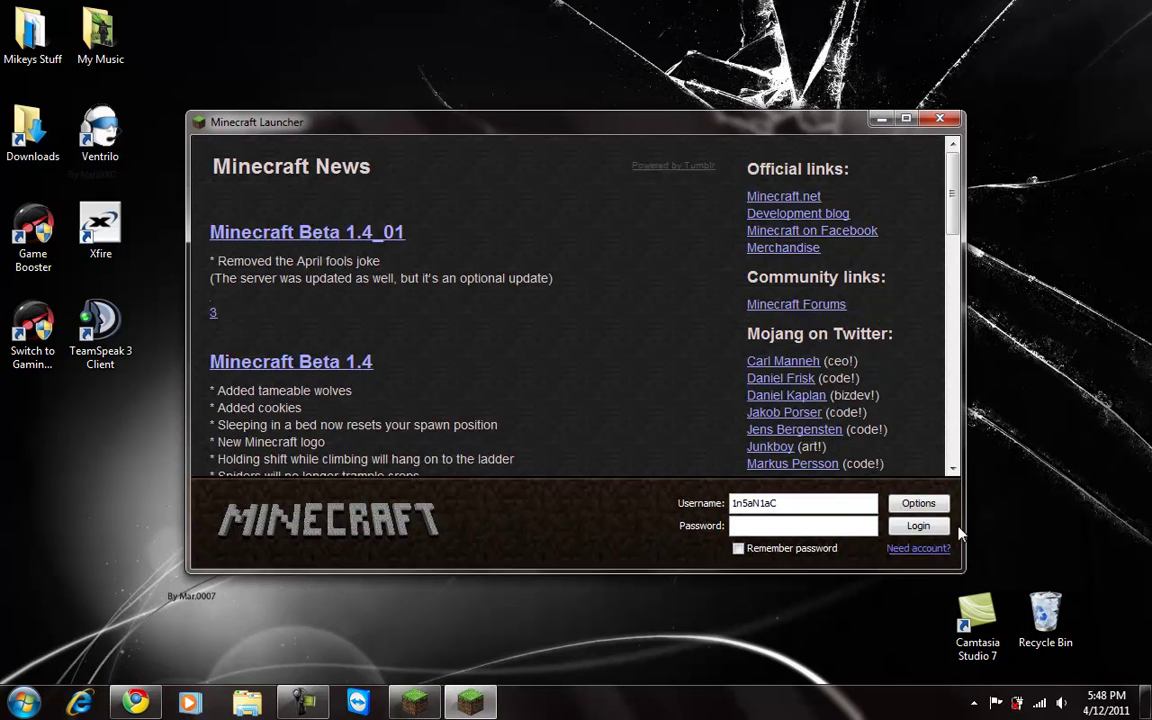
{"action": "left_click", "coordinate": [935, 528]}
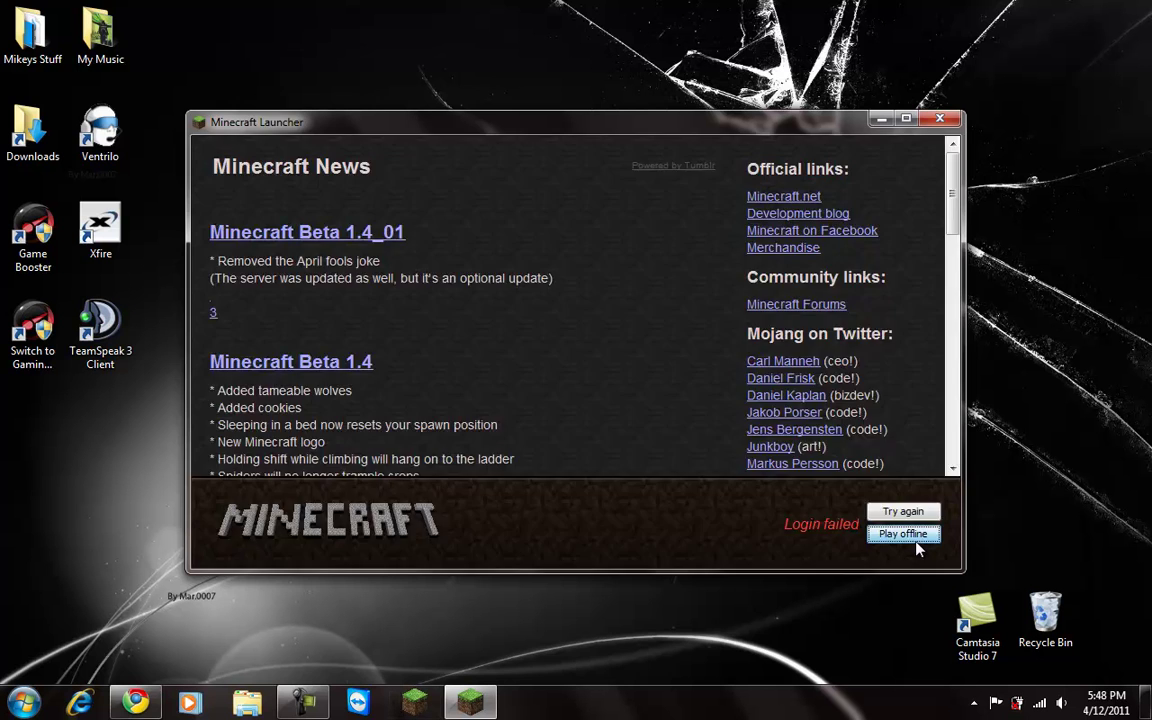
{"action": "left_click", "coordinate": [910, 540]}
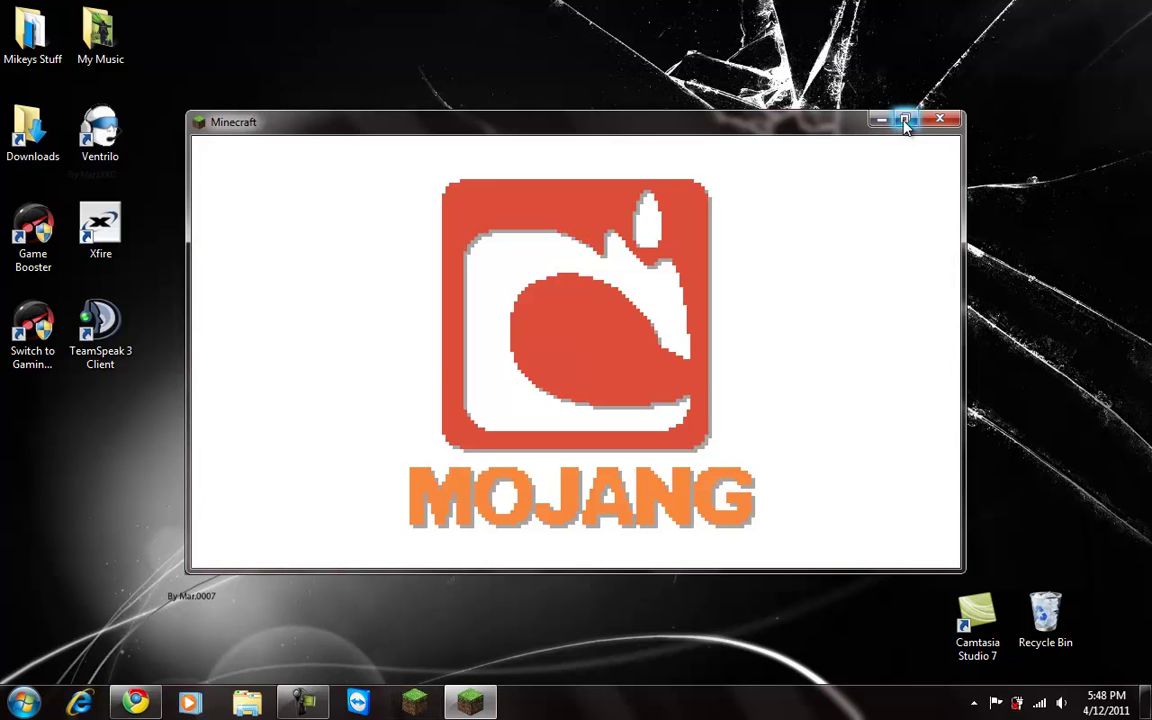
{"action": "left_click", "coordinate": [905, 121]}
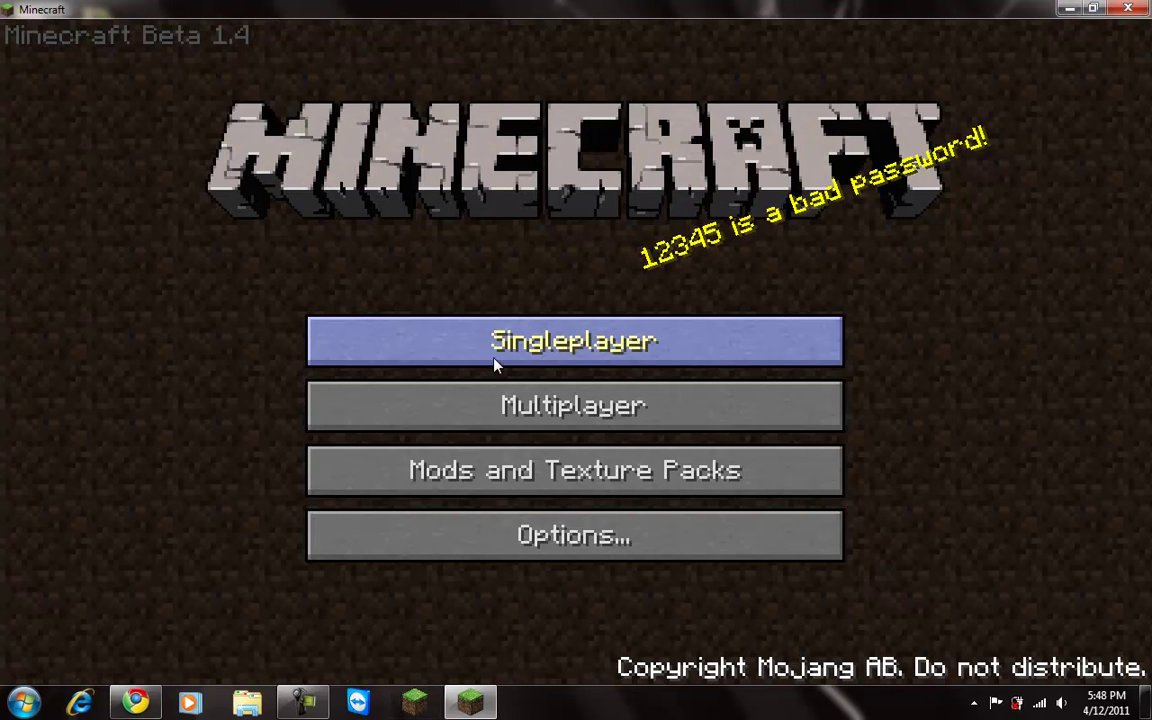
Load the singleplayer world "New World" and check the character's skin in the inventory.
{"action": "left_click", "coordinate": [499, 362]}
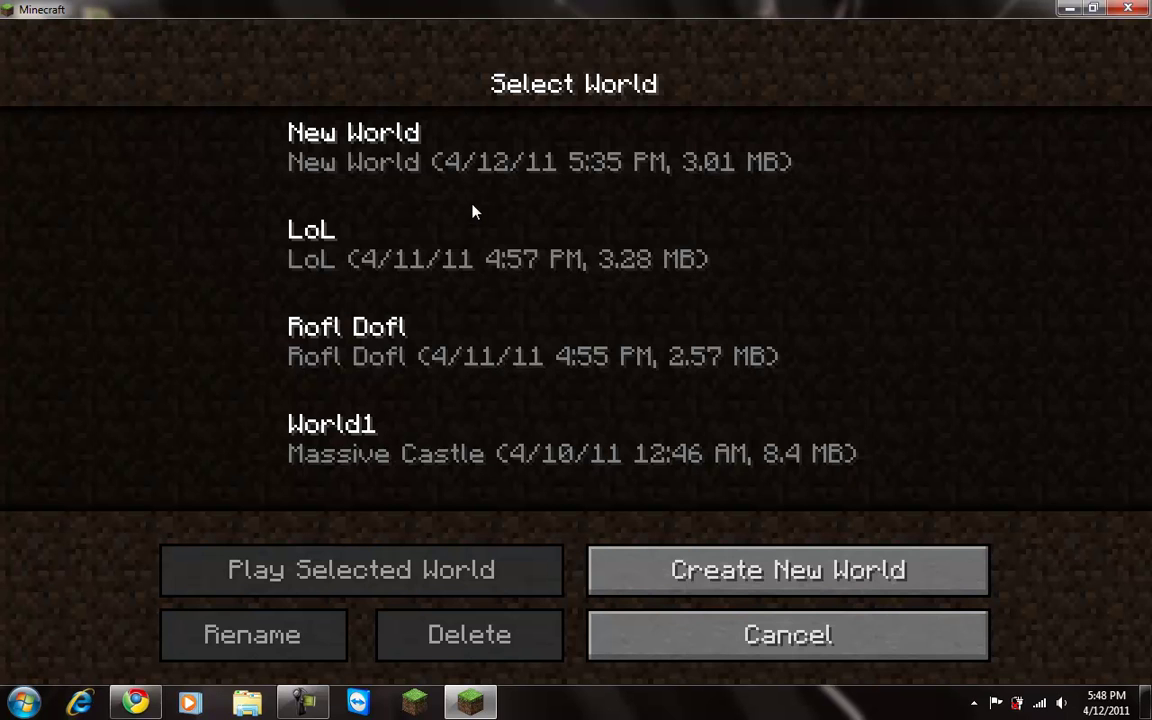
{"action": "double_click", "coordinate": [466, 150]}
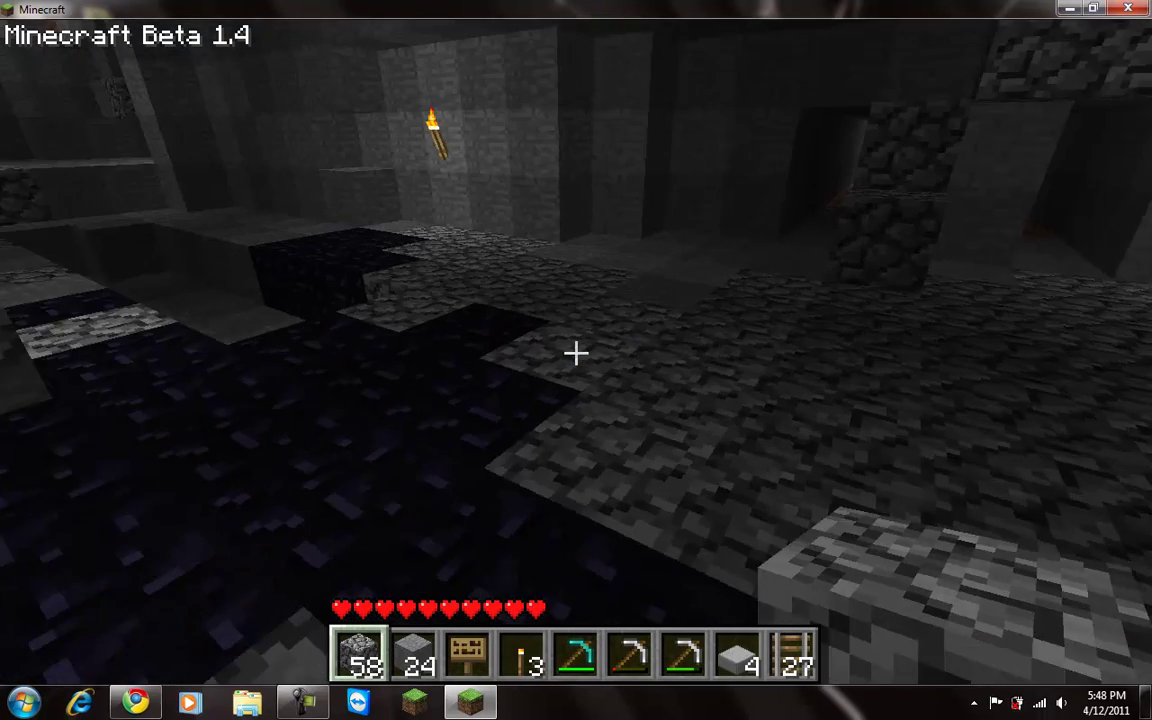
{"action": "key", "text": "e"}
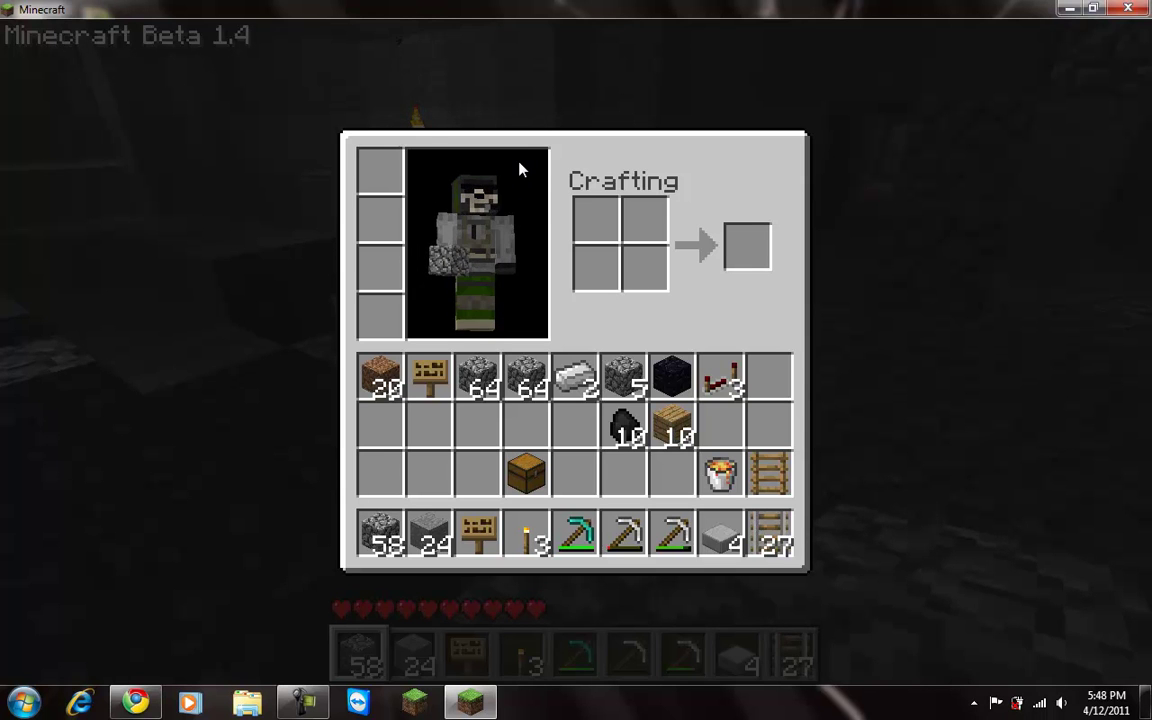
{"action": "key", "text": "e"}
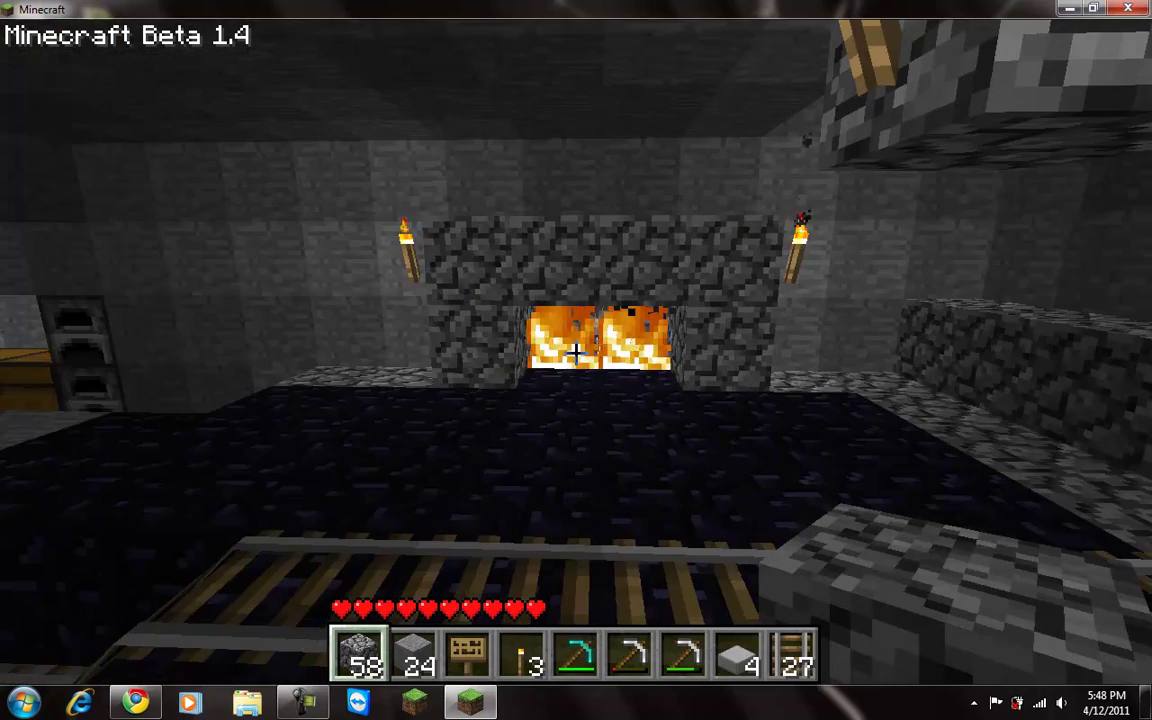
Walk up to the fireplace and place three cobblestone blocks on the floor extending its sides.
{"action": "key", "text": "w"}
{"action": "key", "text": "w"}
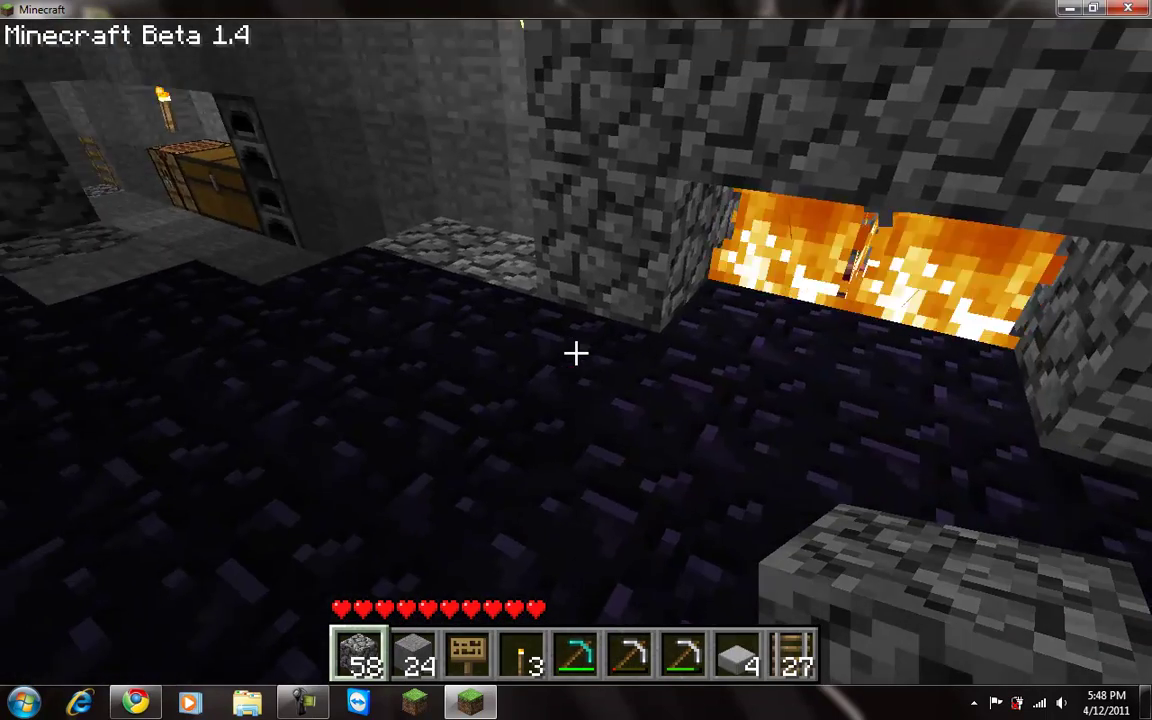
{"action": "right_click", "coordinate": [576, 352]}
{"action": "right_click", "coordinate": [576, 352]}
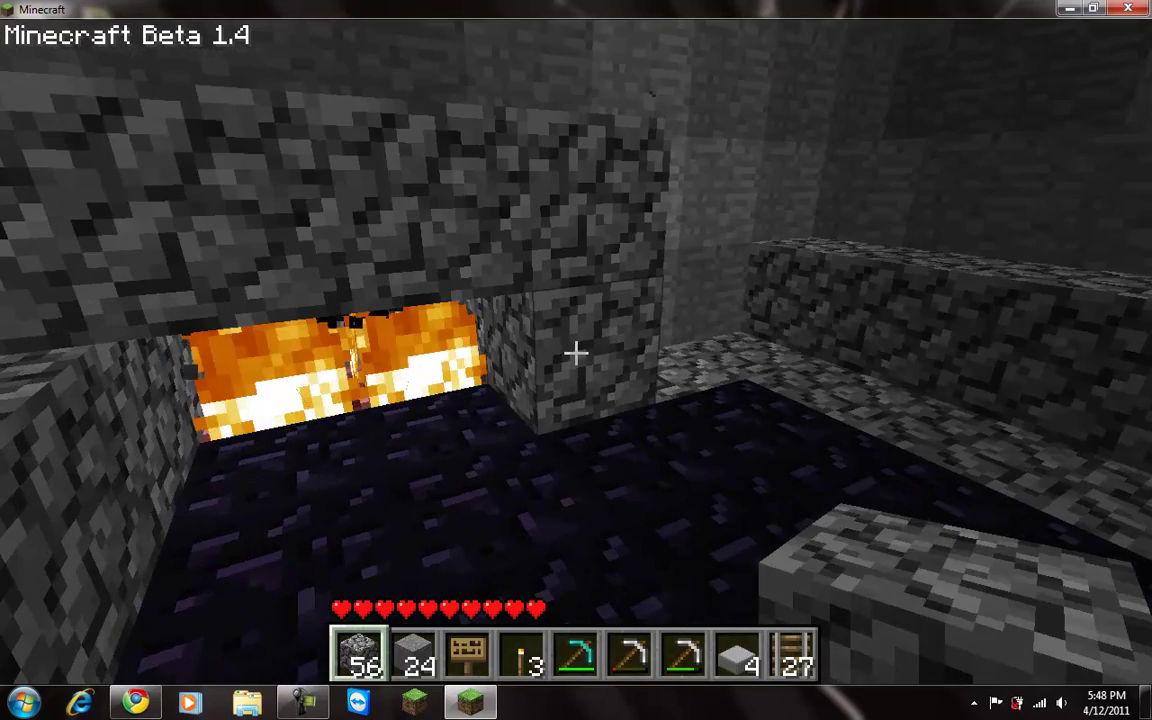
{"action": "right_click", "coordinate": [576, 352]}
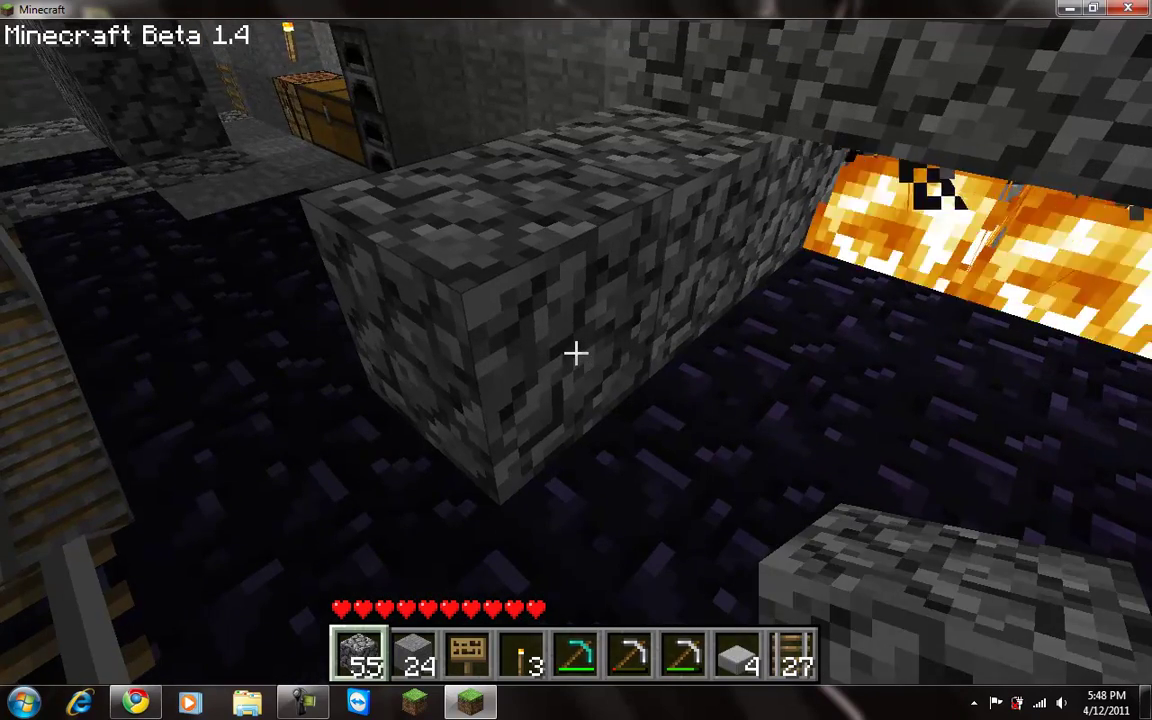
Equip the diamond pickaxe and break the cobblestone blocks added on the left side of the fireplace.
{"action": "key", "text": "5"}
{"action": "left_click", "coordinate": [576, 352]}
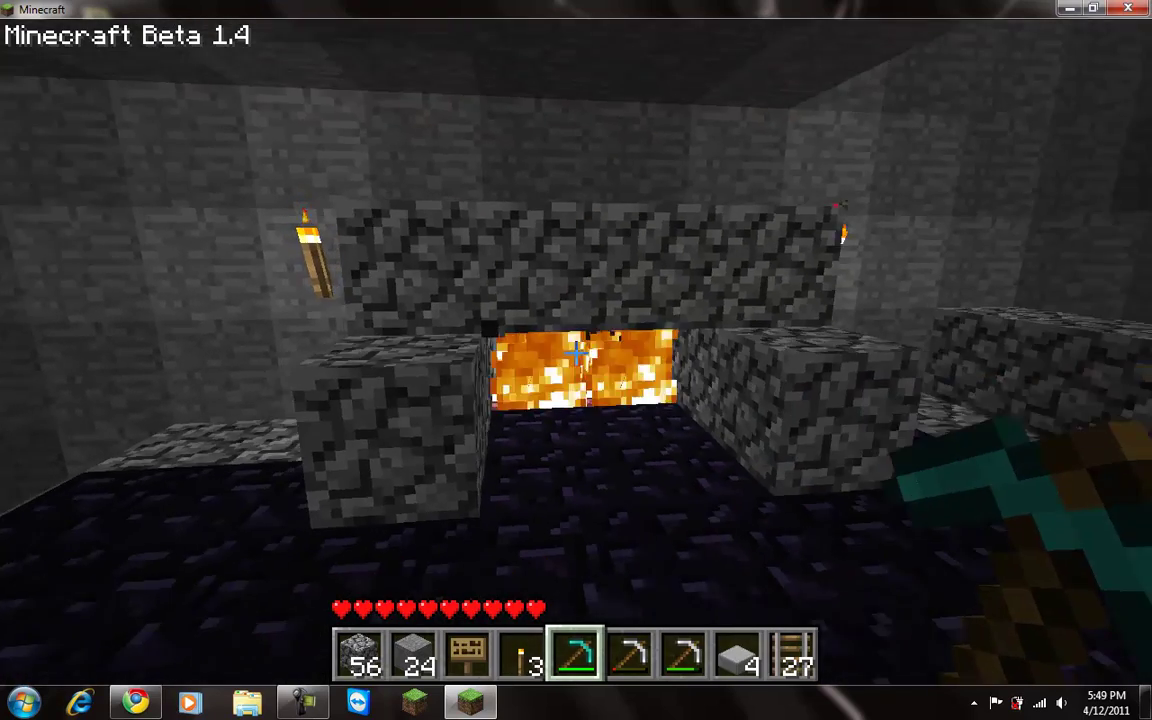
{"action": "key", "text": "w"}
{"action": "key", "text": "w"}
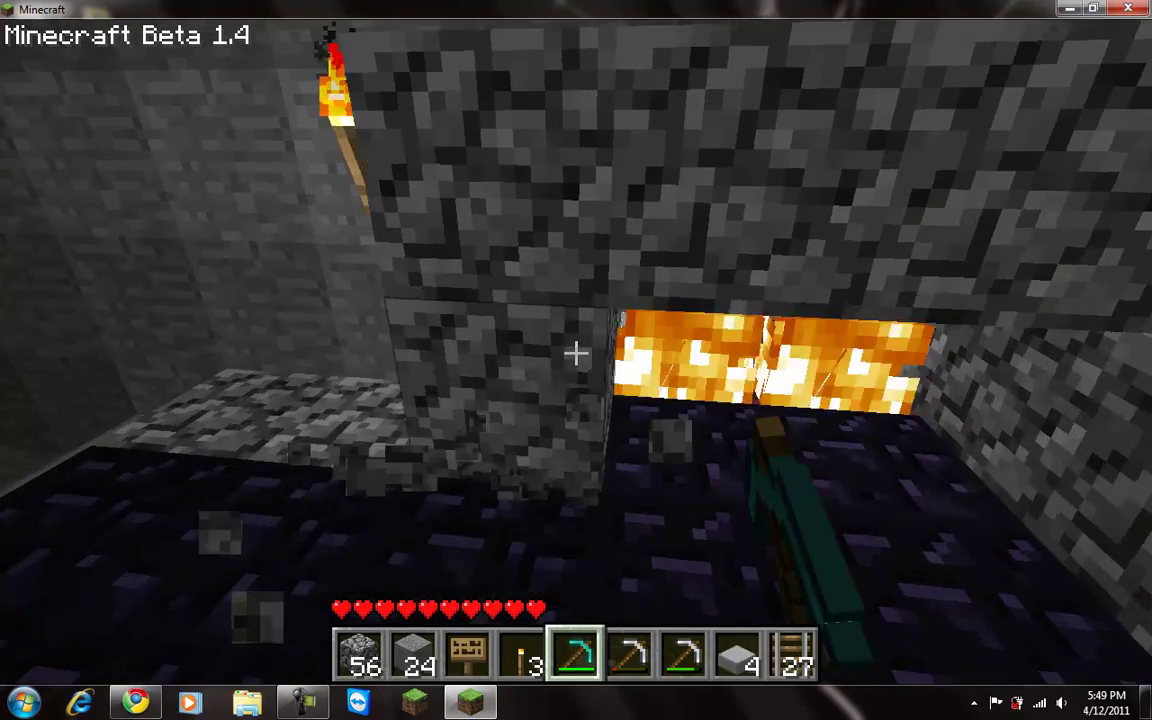